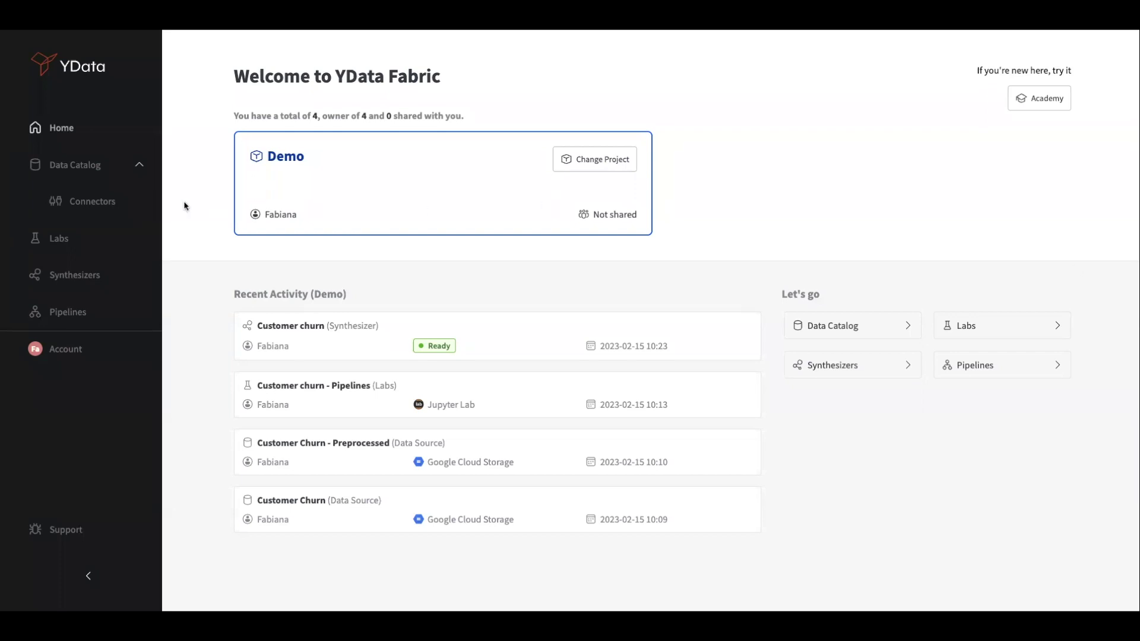
- View the project's connectors and the configuration form for a new Google Cloud Storage connector, closing it without creating one
click(94, 174)
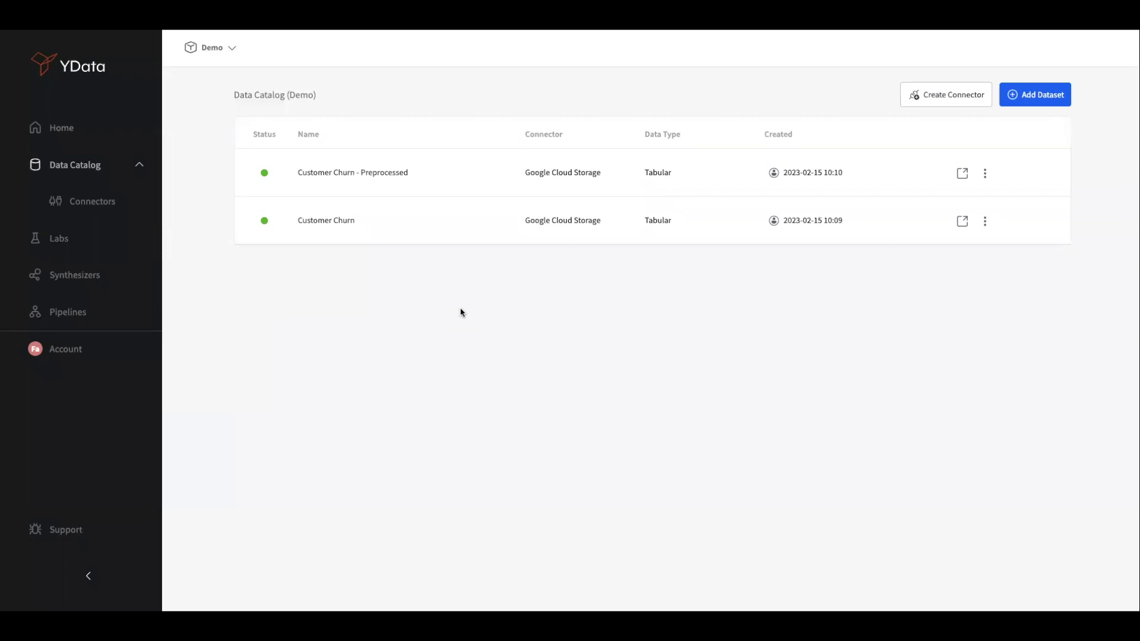
click(117, 202)
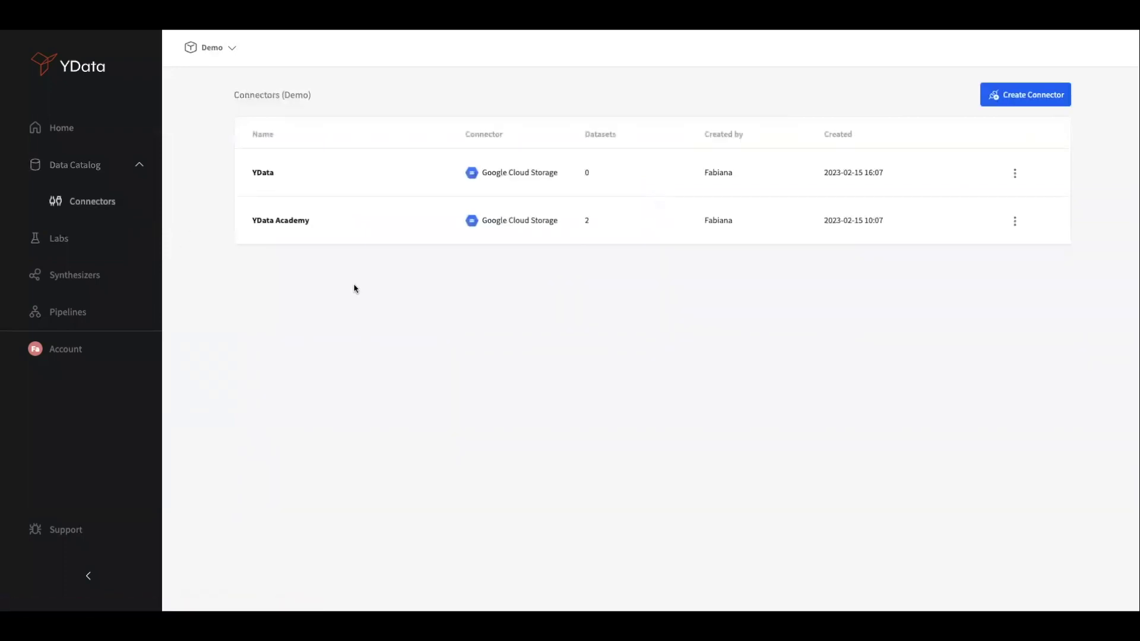
click(1010, 100)
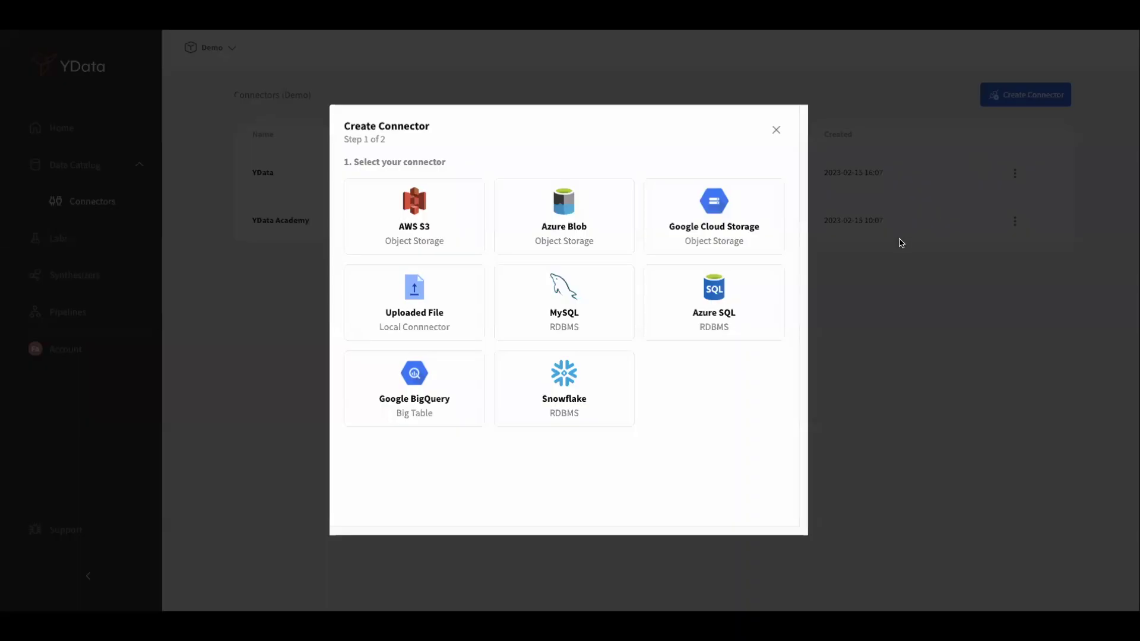
click(745, 232)
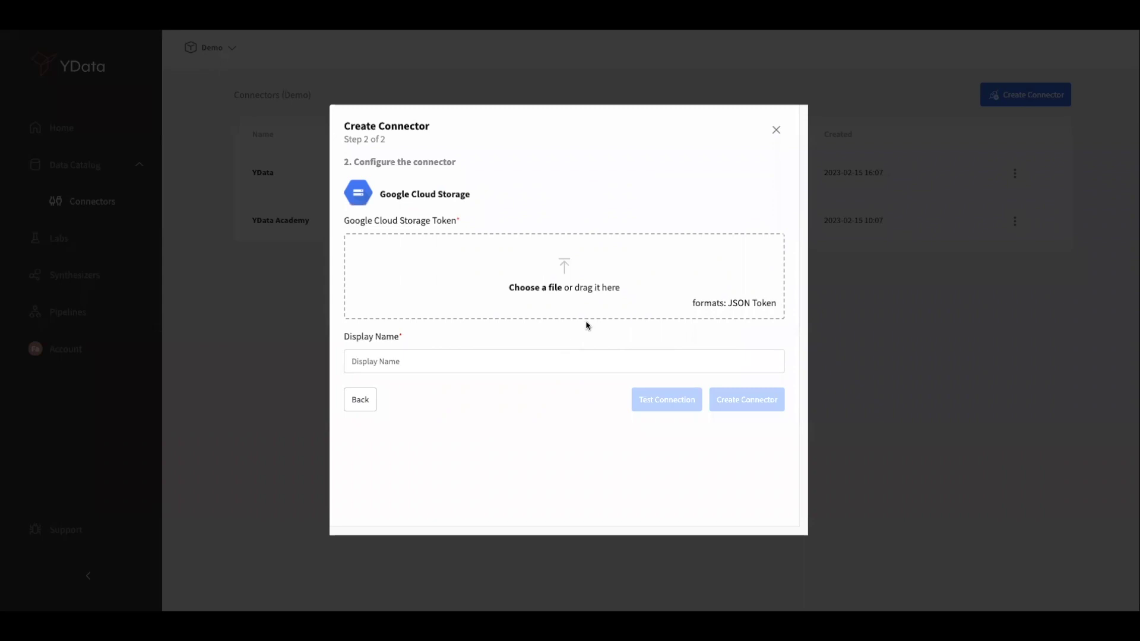
click(776, 130)
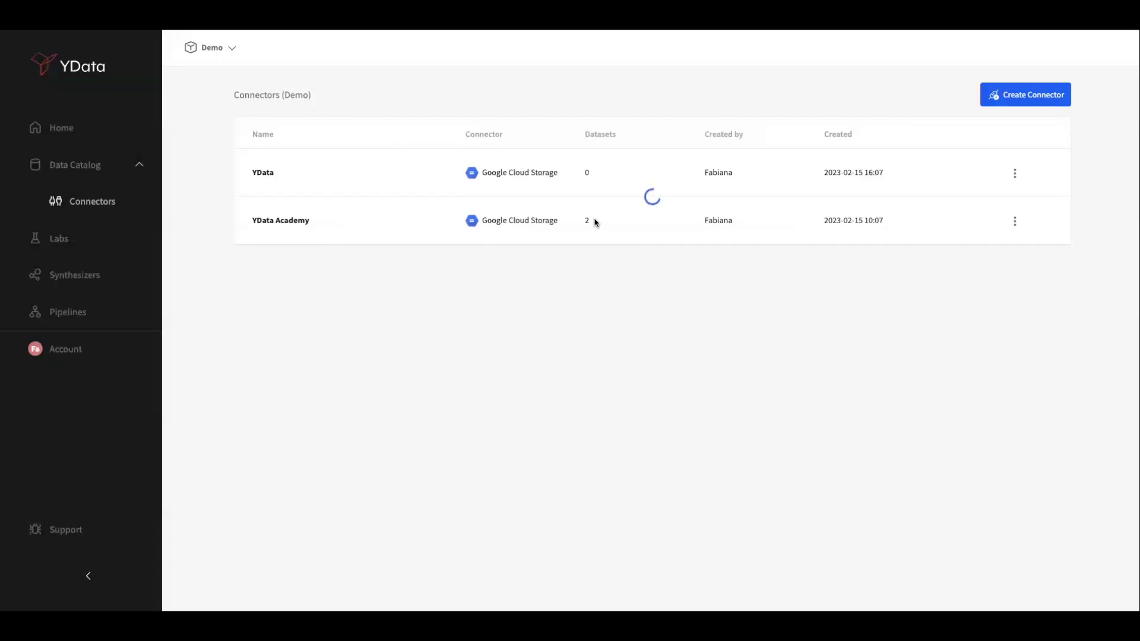
- Open the Customer Churn dataset from the data catalog and review its overview statistics, insights and warnings summary
click(61, 170)
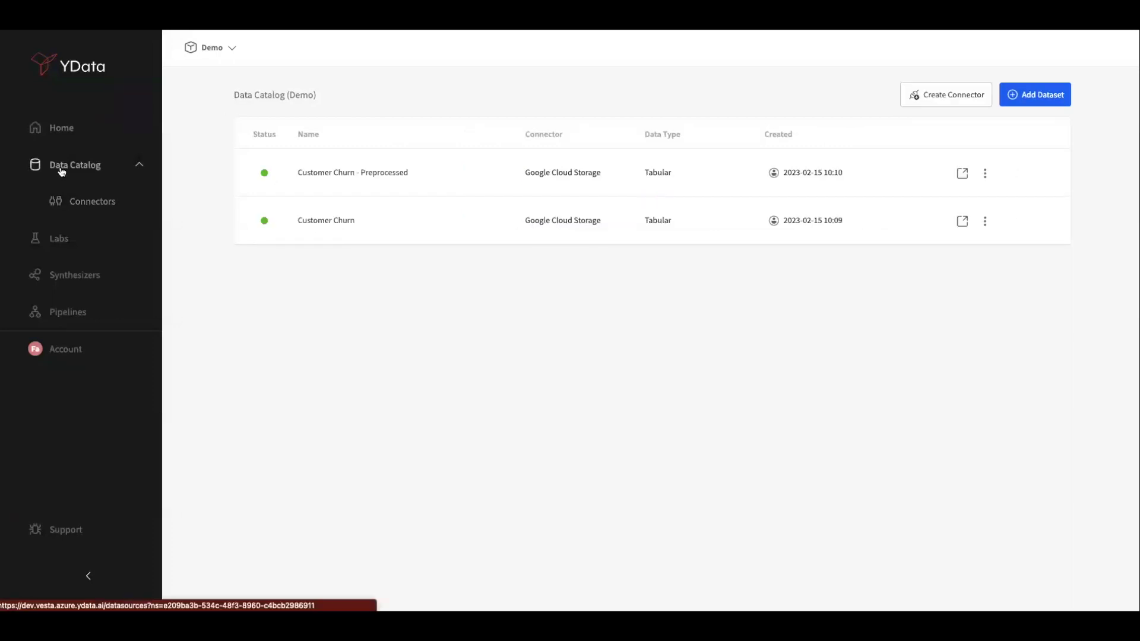
click(961, 222)
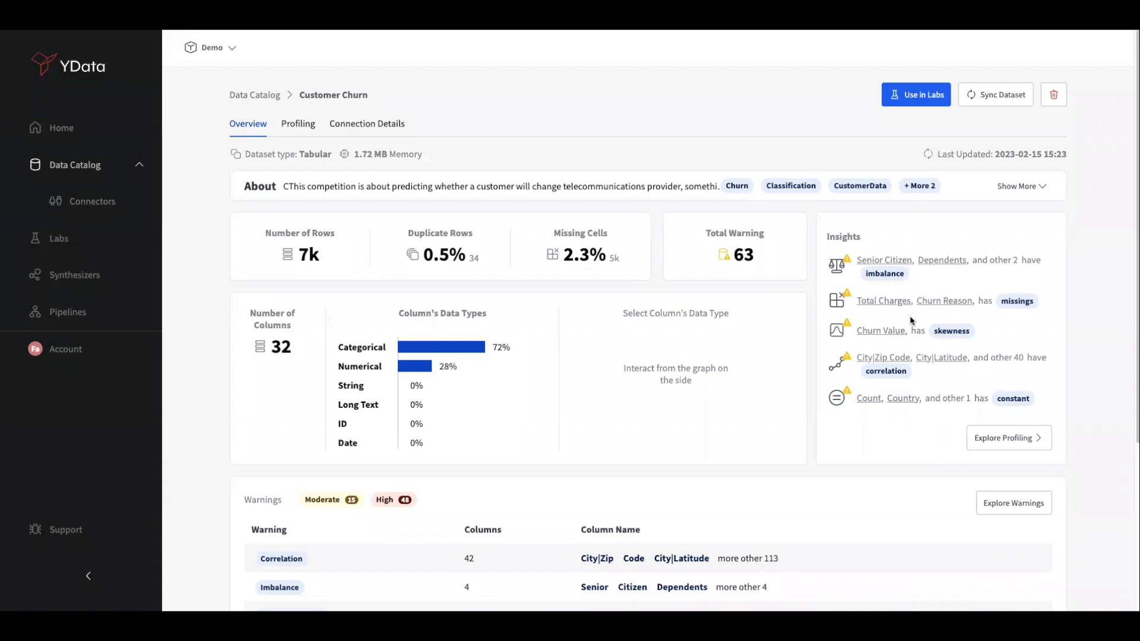
scroll(912, 326, down, 1)
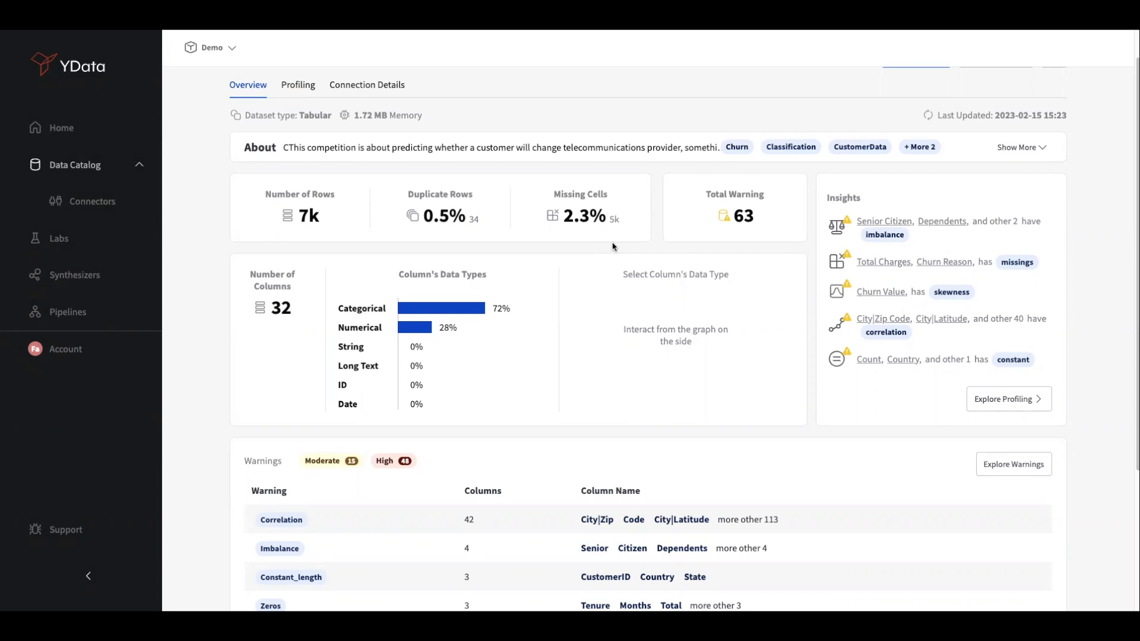
scroll(628, 380, down, 1)
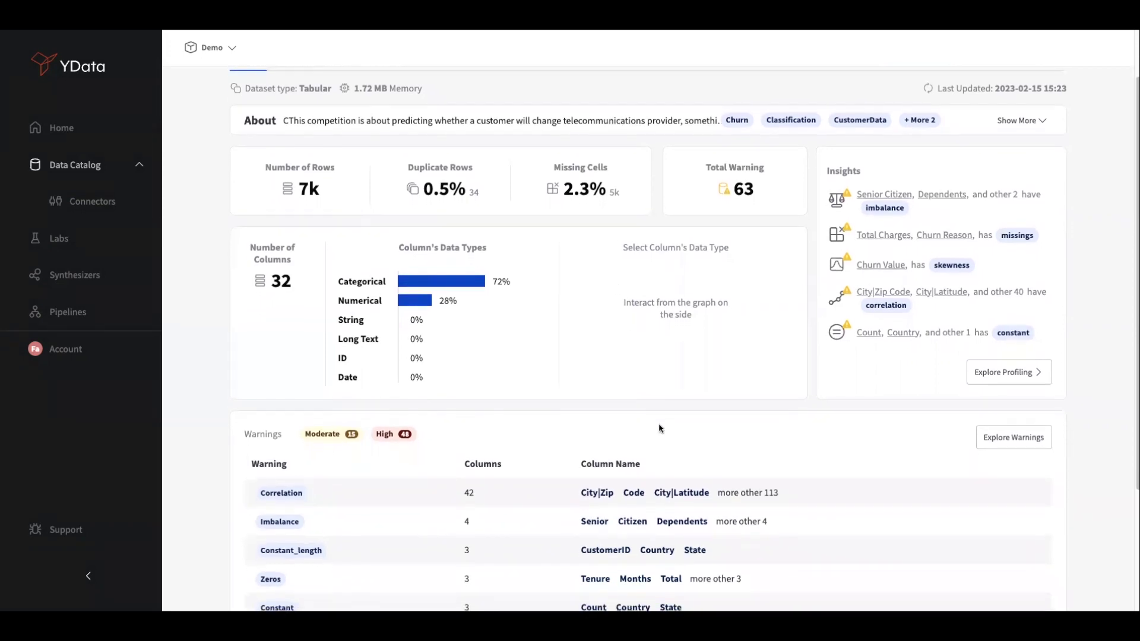
scroll(659, 428, down, 2)
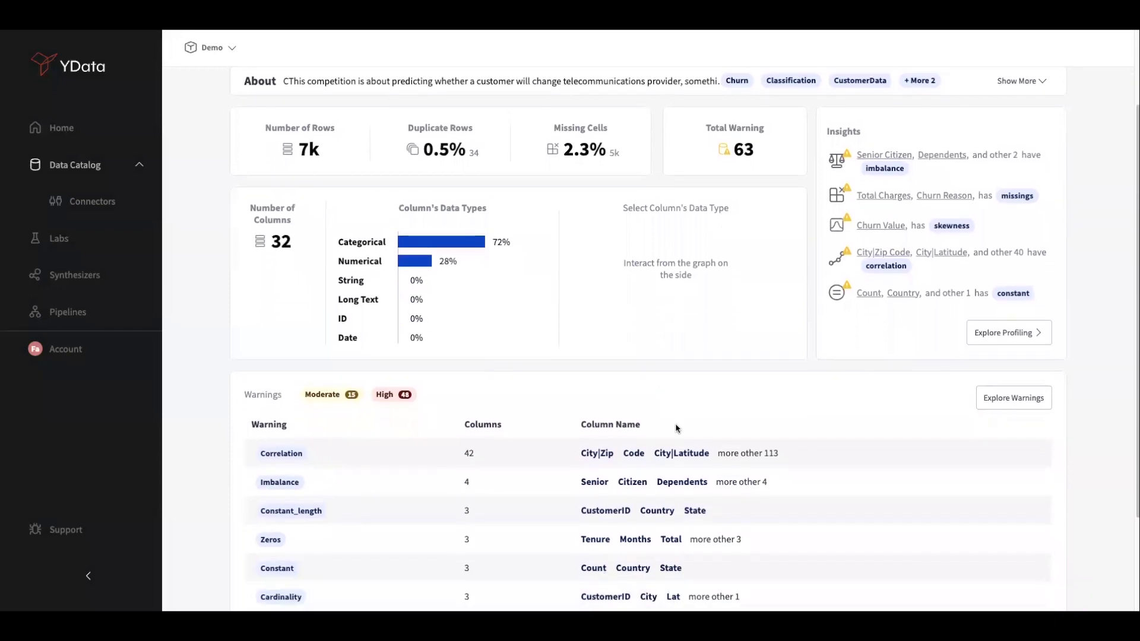
scroll(675, 429, down, 2)
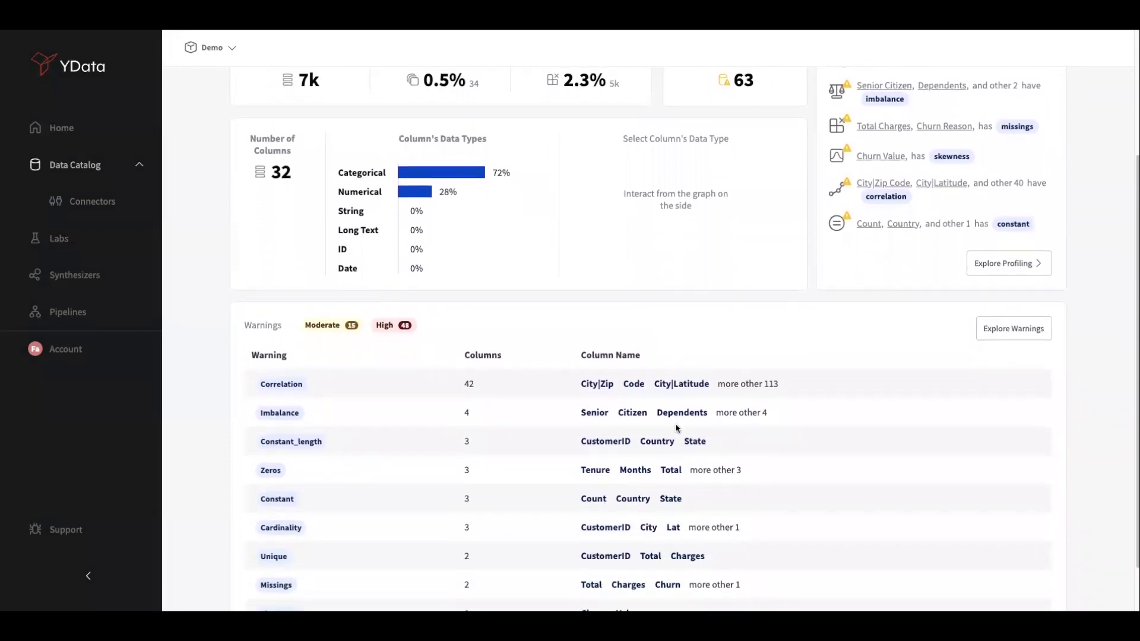
scroll(873, 309, up, 1)
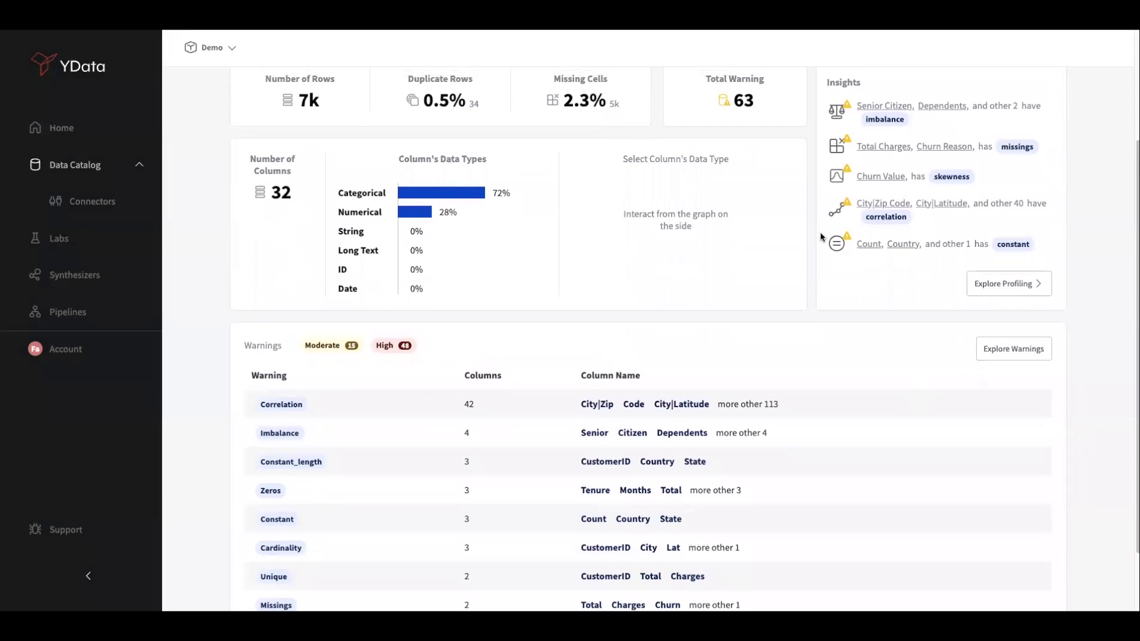
- Explore the dataset's detailed warnings filtered to Imbalance, then close the warnings dialog
click(1006, 357)
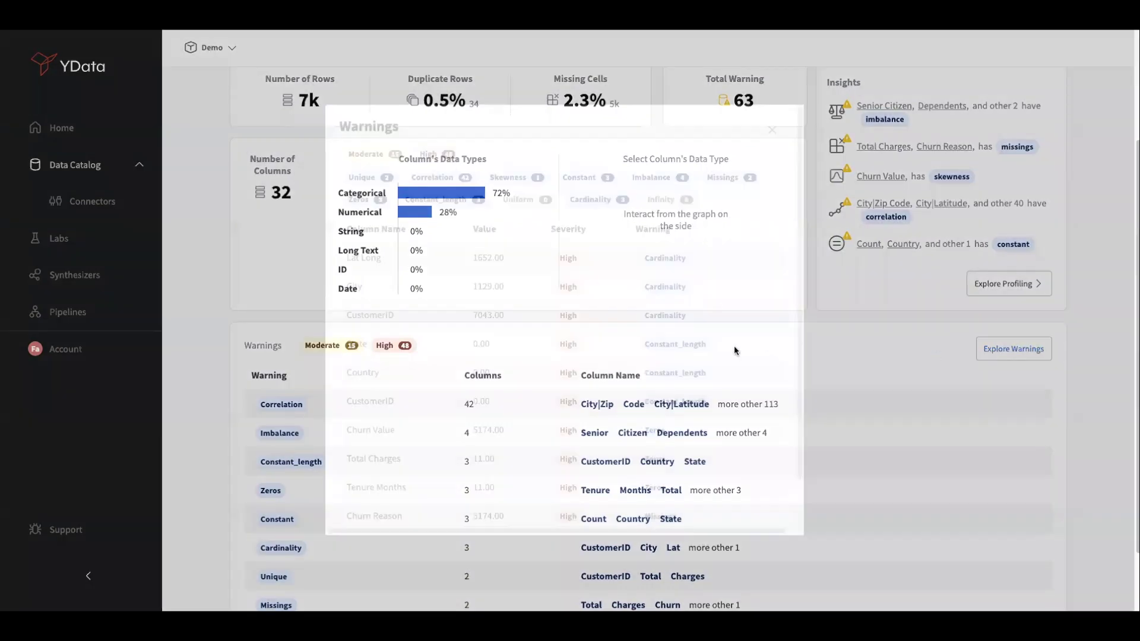
click(651, 178)
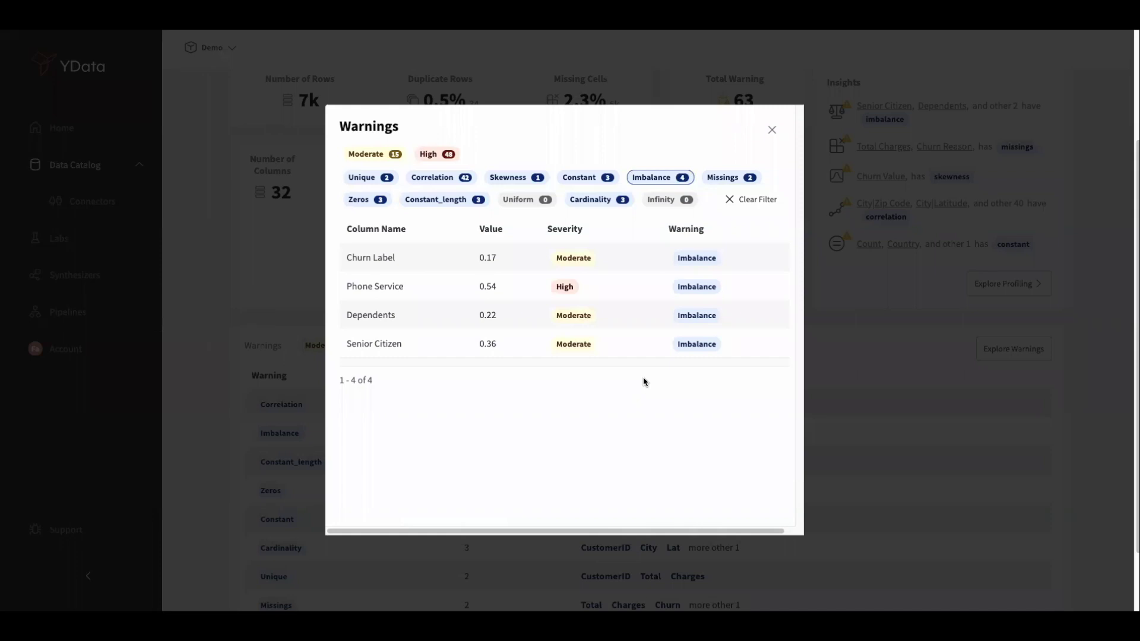
click(772, 129)
scroll(720, 231, down, 2)
scroll(713, 245, up, 3)
scroll(713, 245, up, 2)
scroll(715, 250, up, 1)
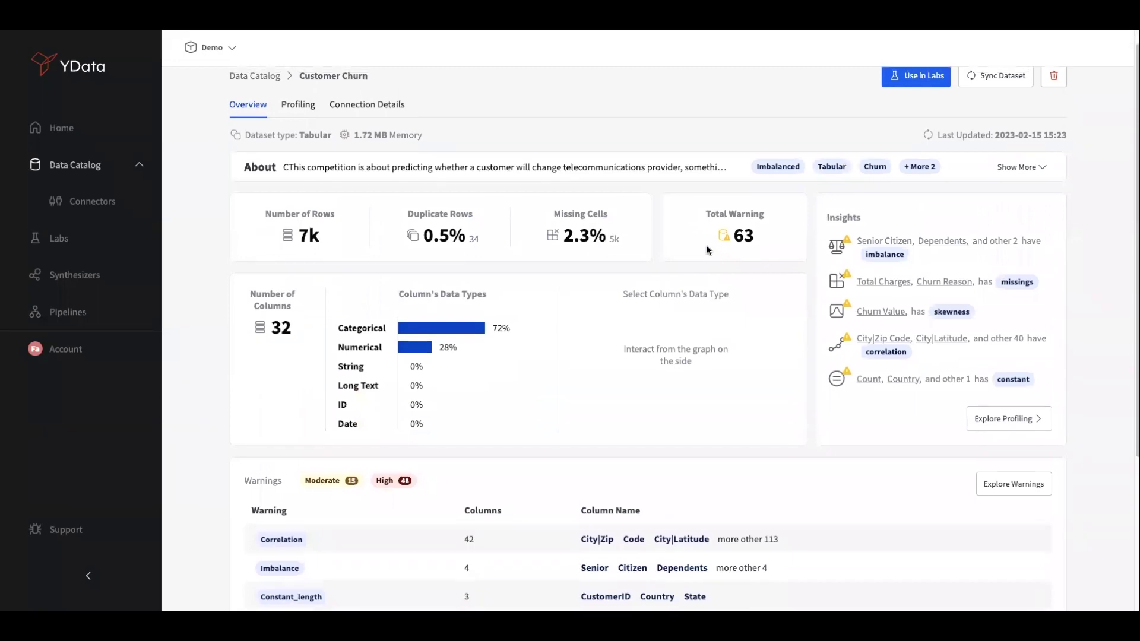
- Open the dataset's variable profiling and inspect the categories, words and characters details of the Dependents column
click(311, 113)
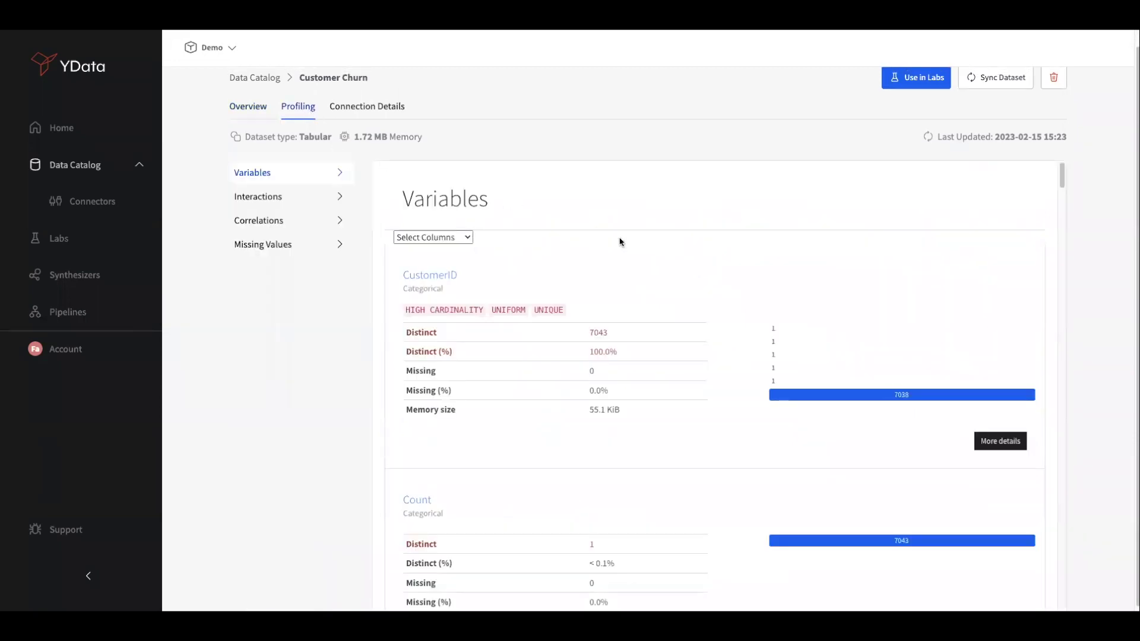
scroll(643, 254, up, 1)
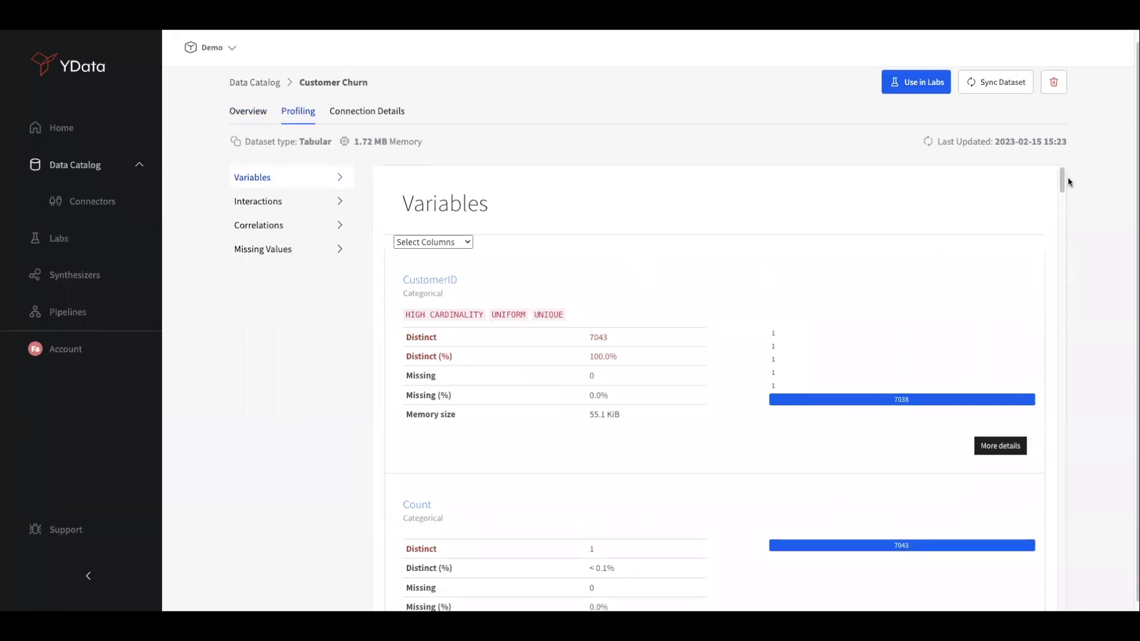
drag(1064, 183, 1061, 341)
click(999, 391)
click(478, 351)
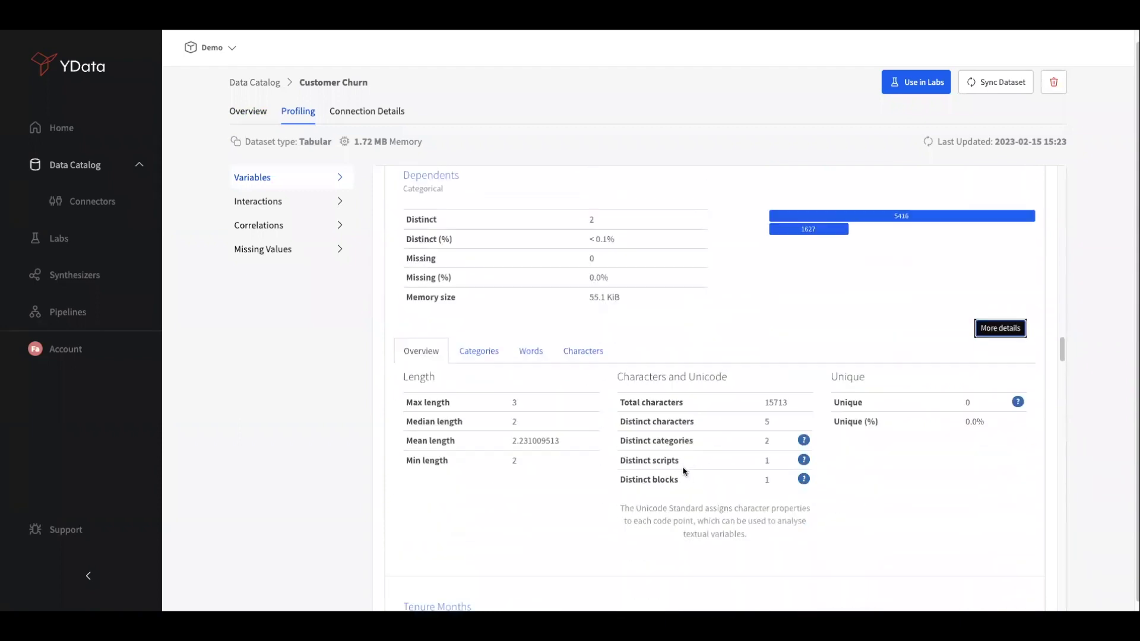
click(521, 354)
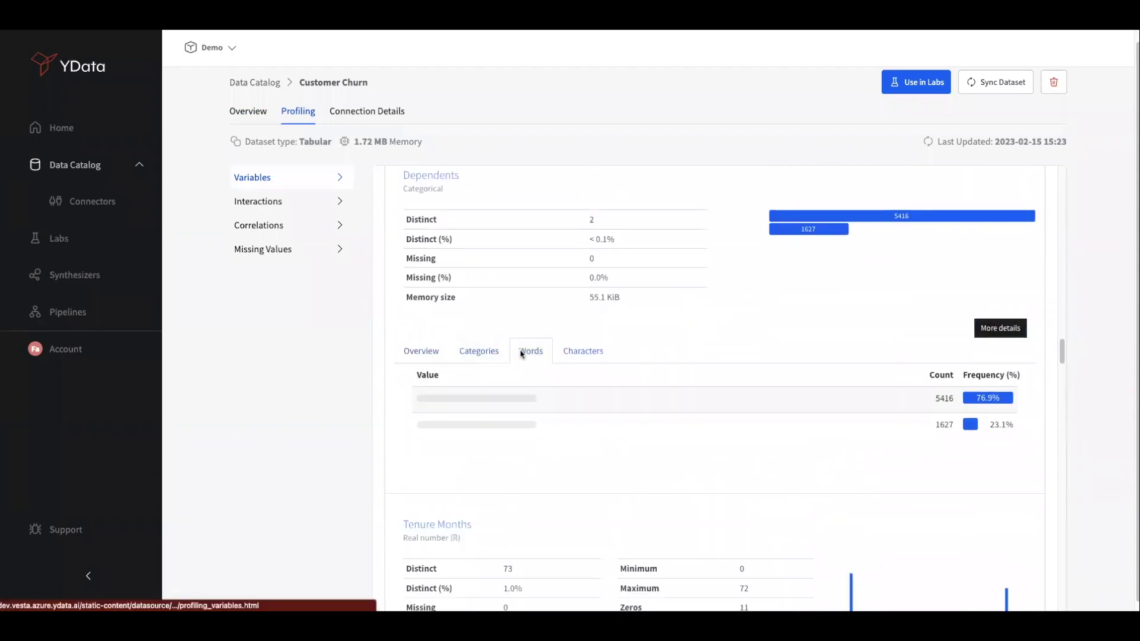
click(574, 352)
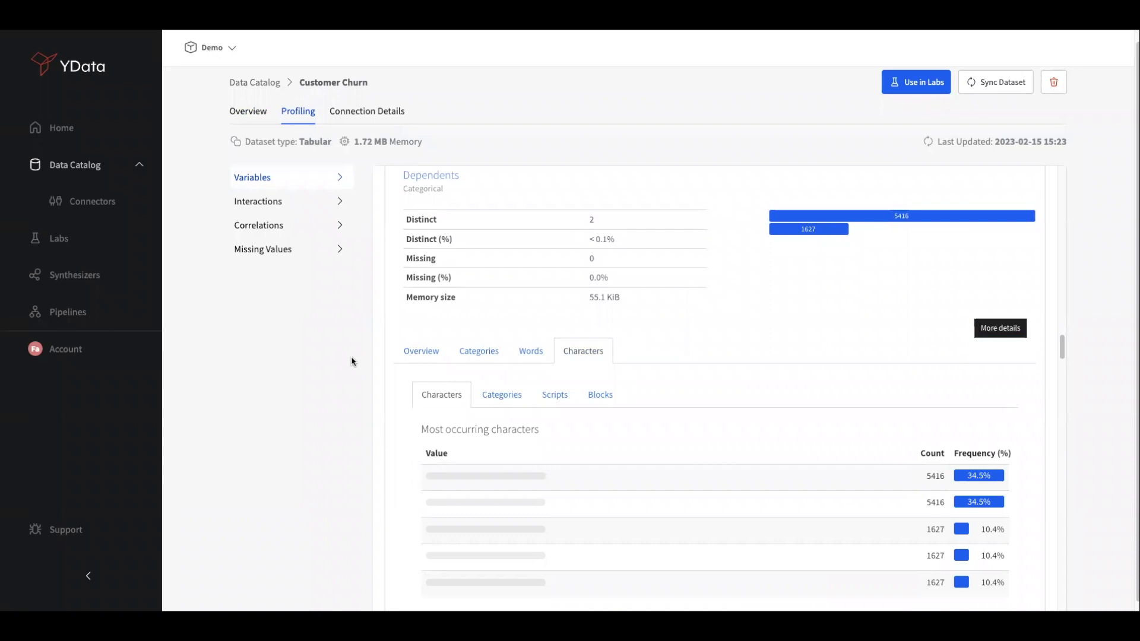
- Examine the interaction plots for Longitude against Longitude and Tenure Months, and then for Monthly Charges
click(287, 202)
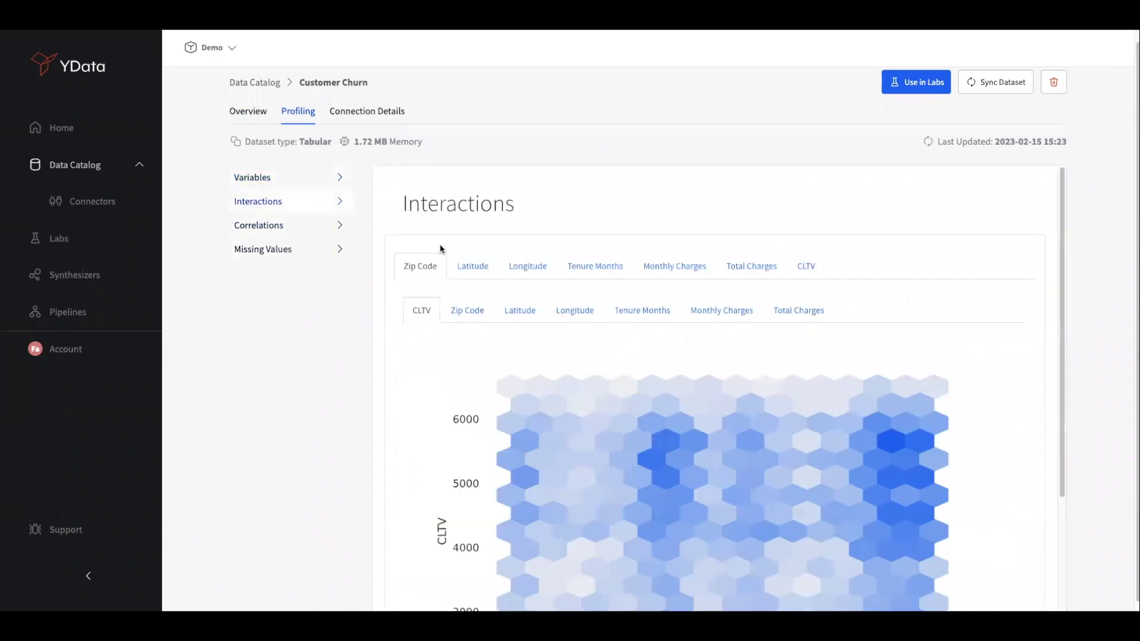
click(528, 266)
click(575, 314)
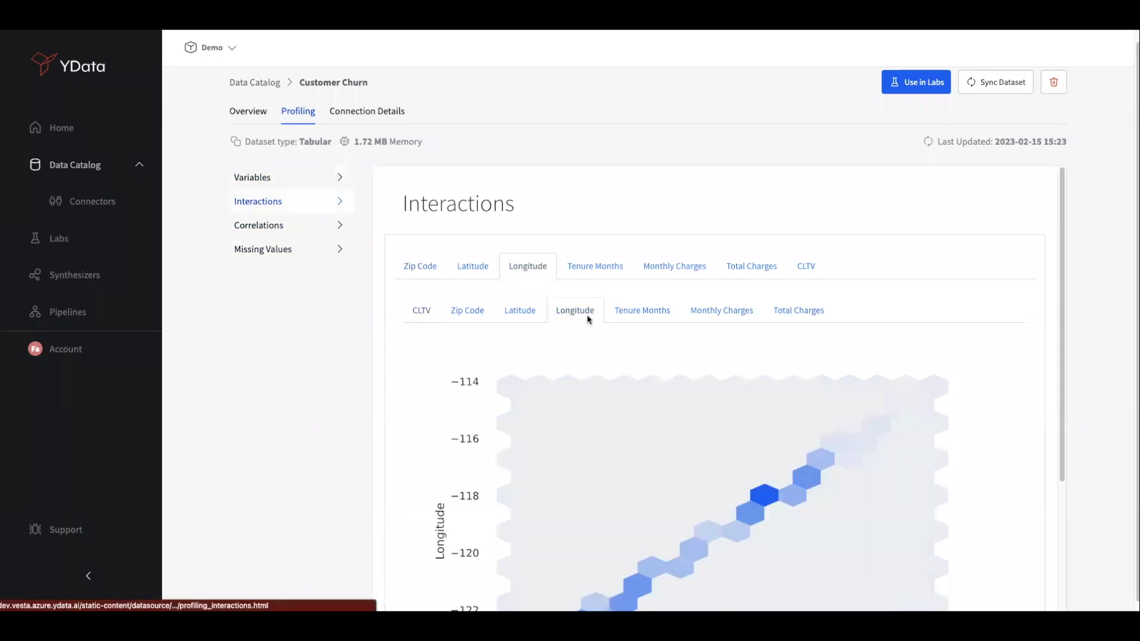
click(643, 312)
click(674, 267)
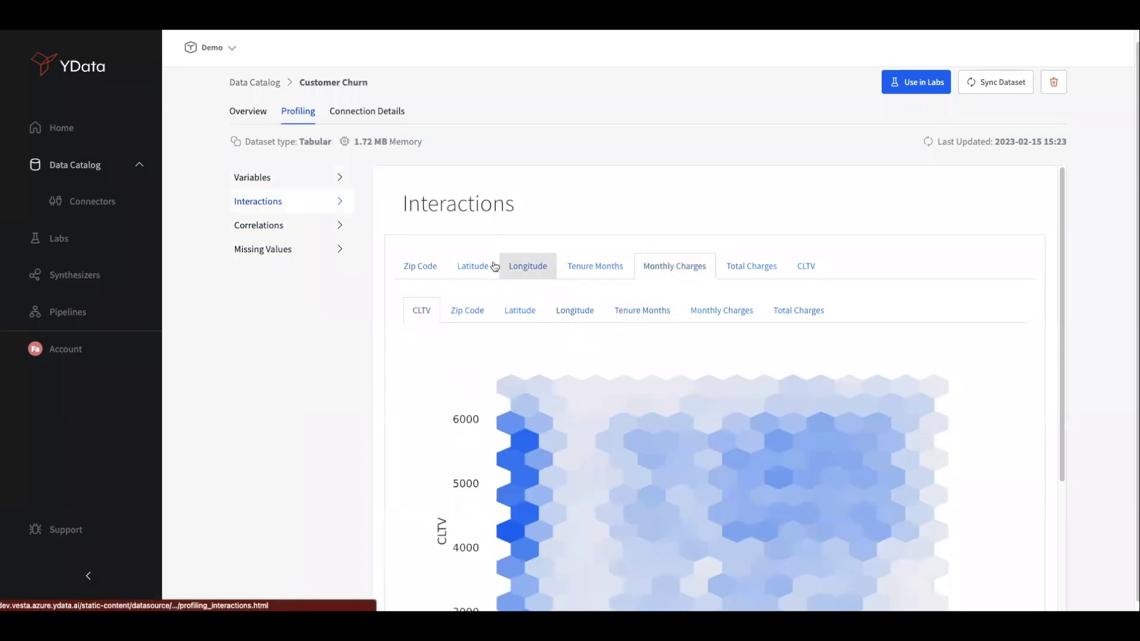
- Examine the correlations heatmap and the count, matrix and heatmap views of the dataset's missing values
click(306, 229)
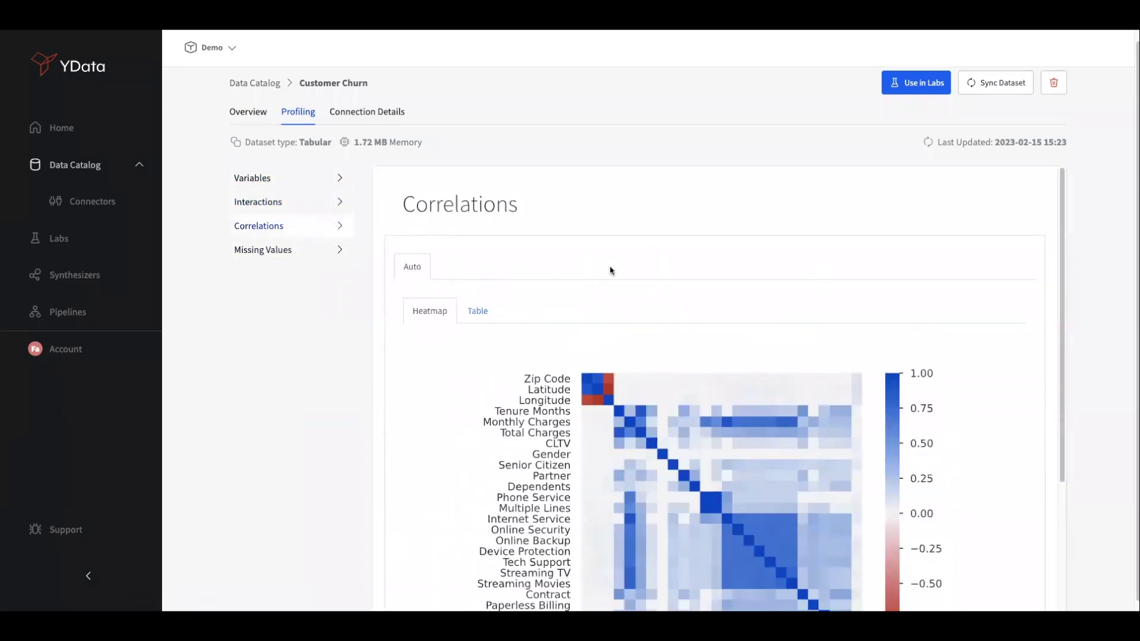
drag(1062, 204, 1063, 322)
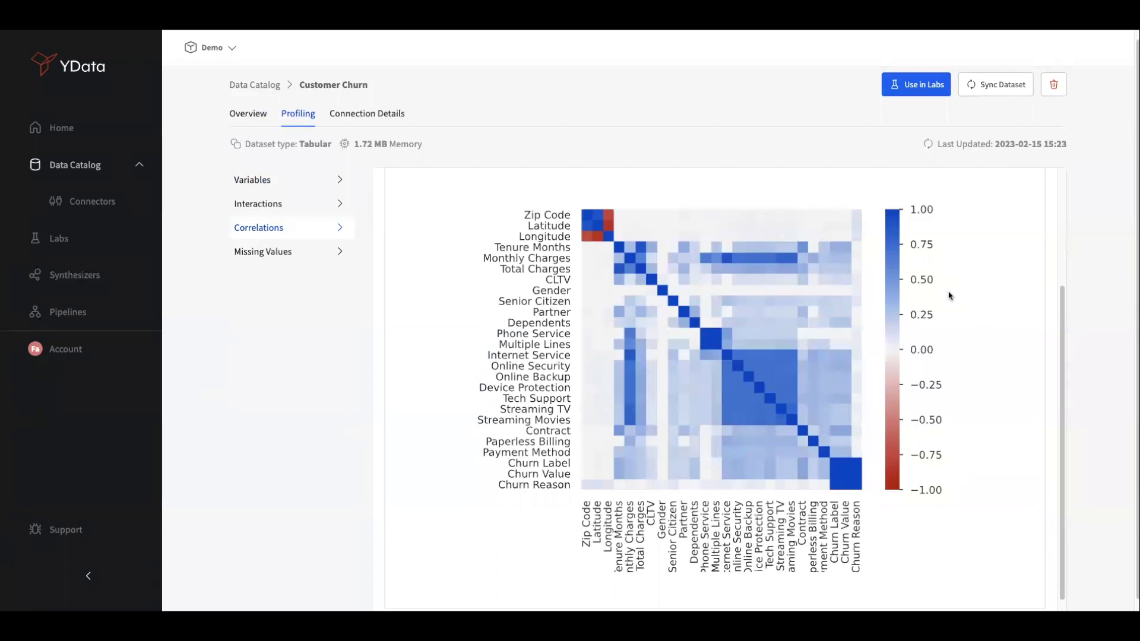
click(331, 254)
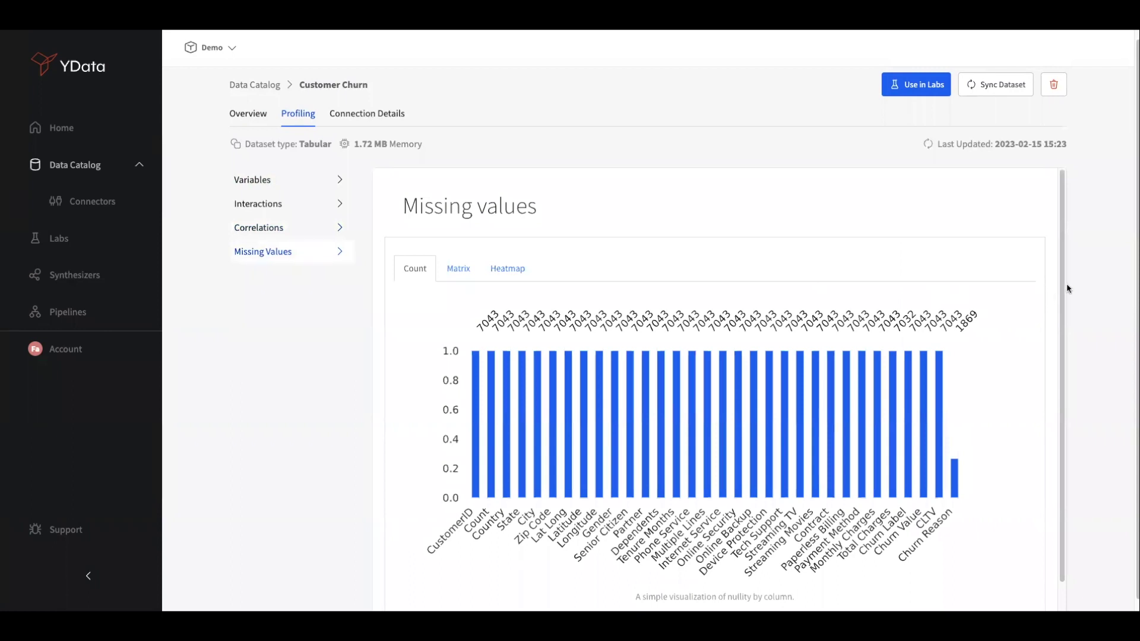
drag(1064, 262, 1065, 285)
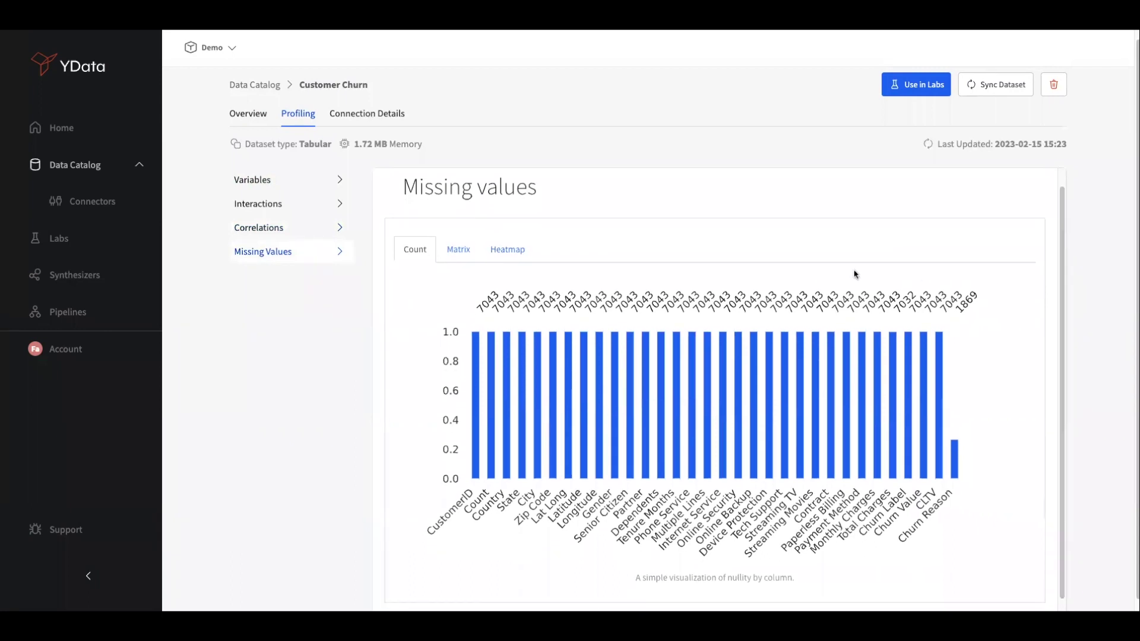
click(467, 248)
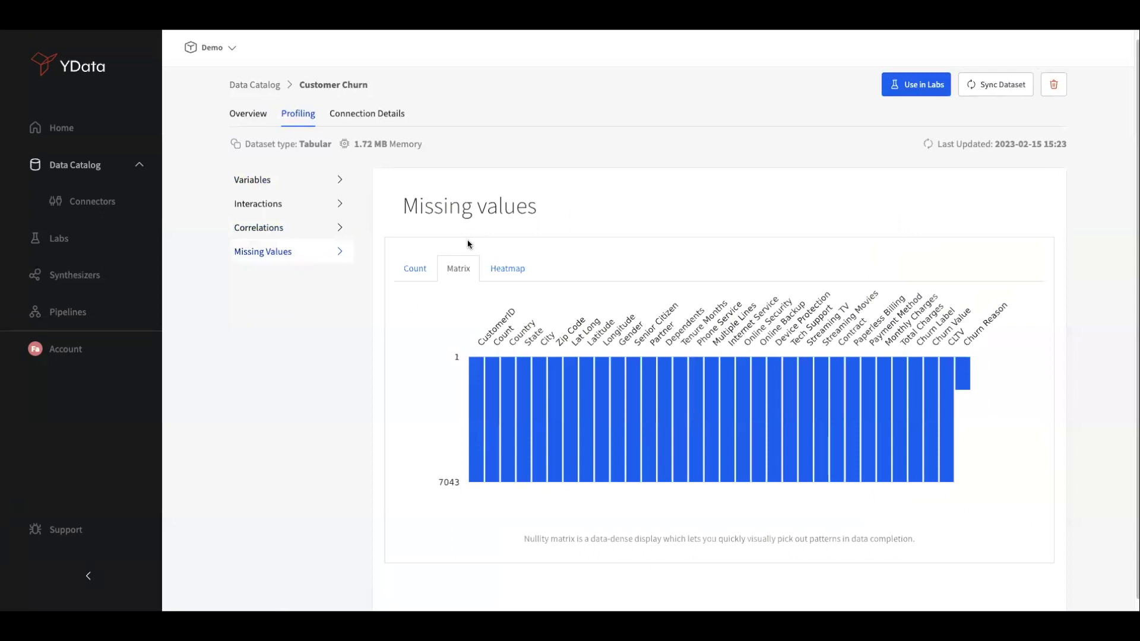
click(510, 268)
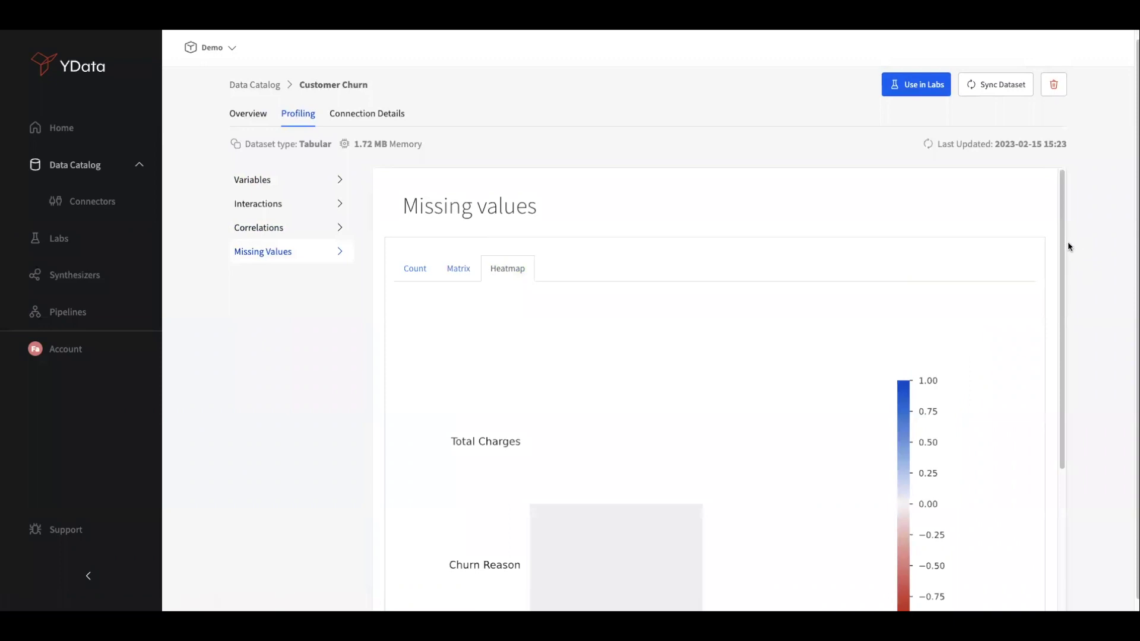
drag(1063, 249, 1067, 294)
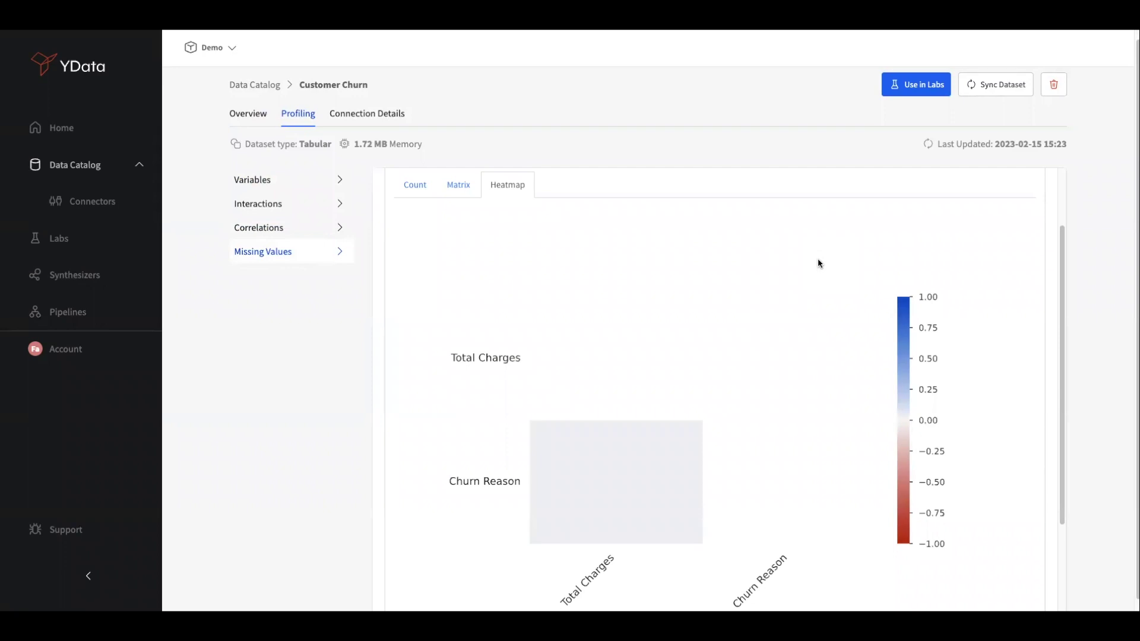
- Open the code snippet for using the Customer Churn dataset in Labs
click(918, 92)
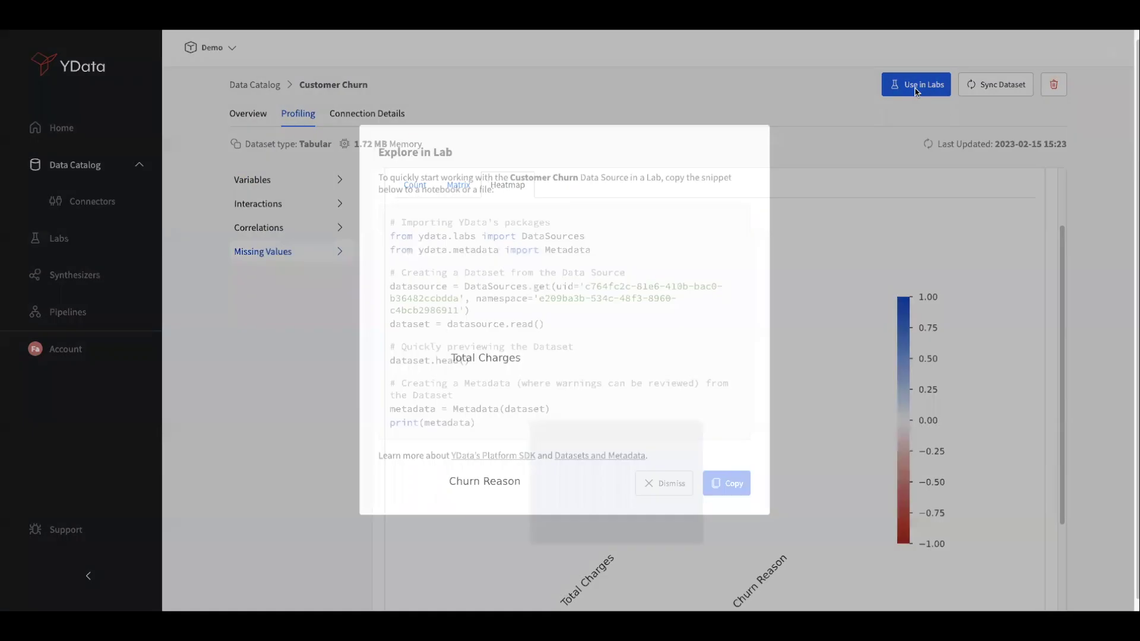